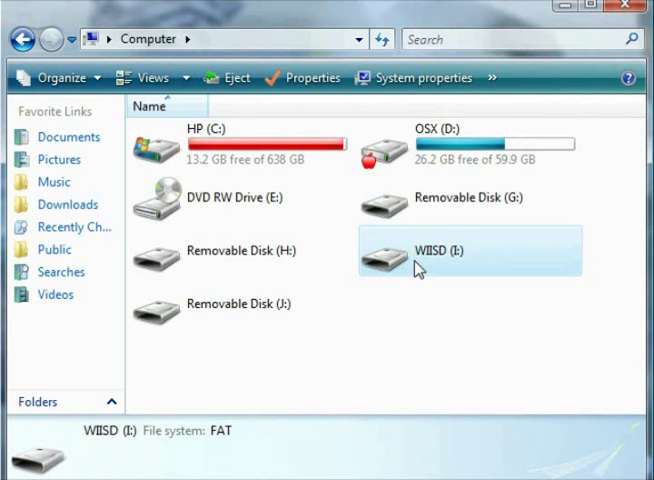
Step: Open the WIISD (I:) drive and select Wii.ico in the Downloads icon folder
double_click(418, 268)
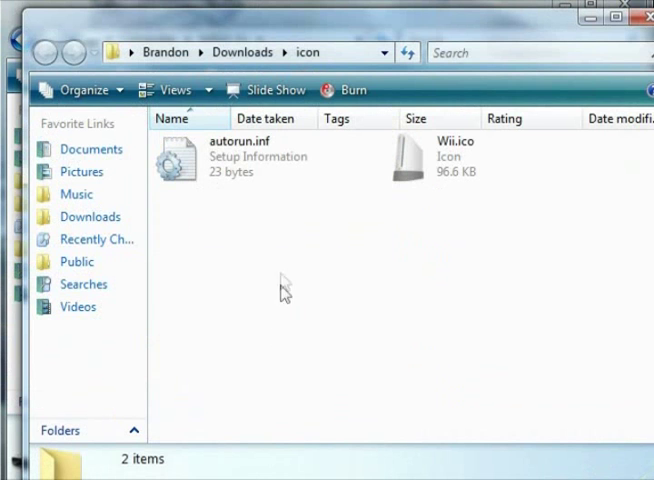
click(412, 172)
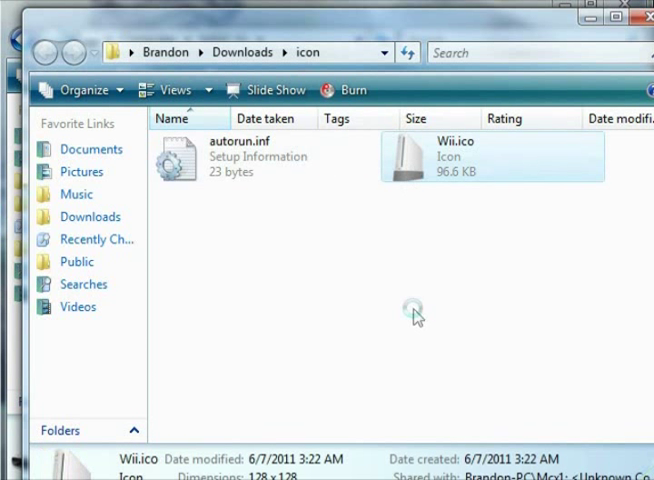
double_click(218, 166)
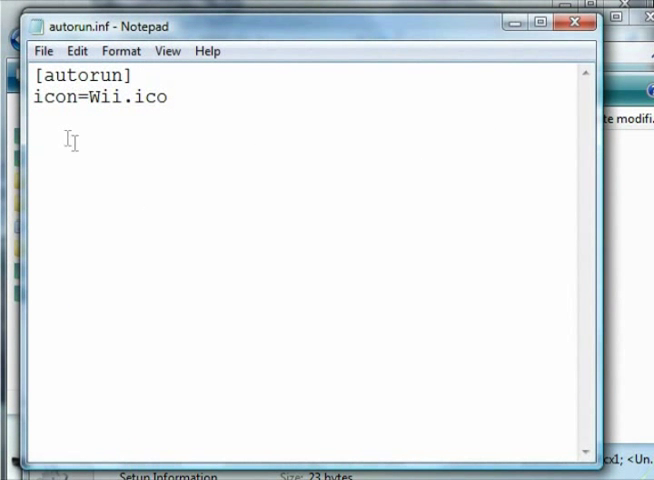
drag(35, 74, 185, 108)
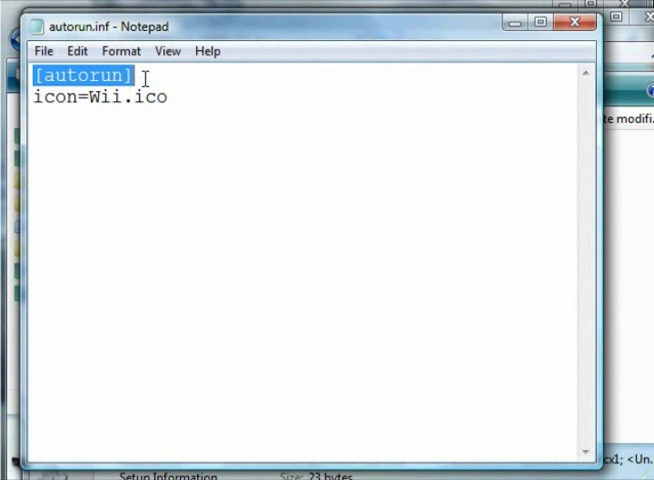
click(182, 152)
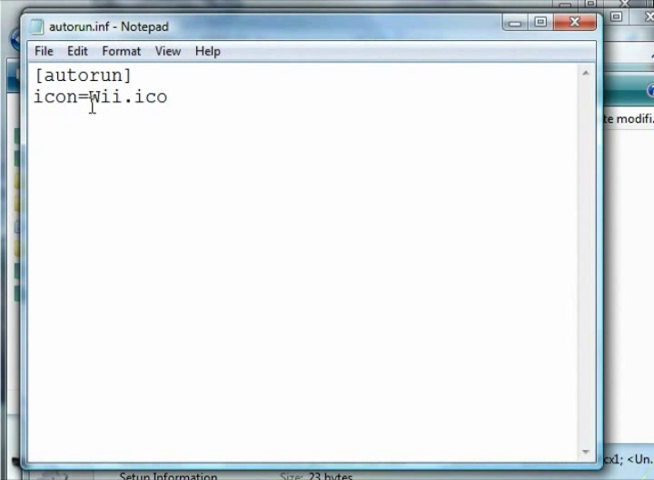
drag(91, 100, 170, 100)
click(196, 104)
click(576, 24)
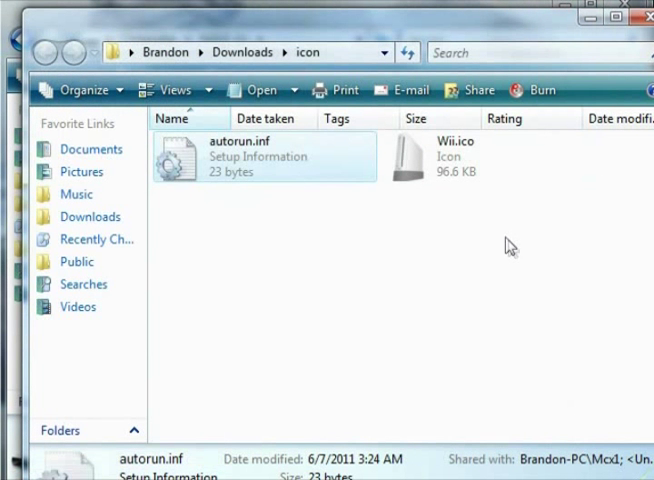
Step: Make both autorun.inf and Wii.ico hidden through their shared Properties dialog
mouse_move(508, 246)
mouse_down()
mouse_move(178, 157)
mouse_move(215, 10)
mouse_up()
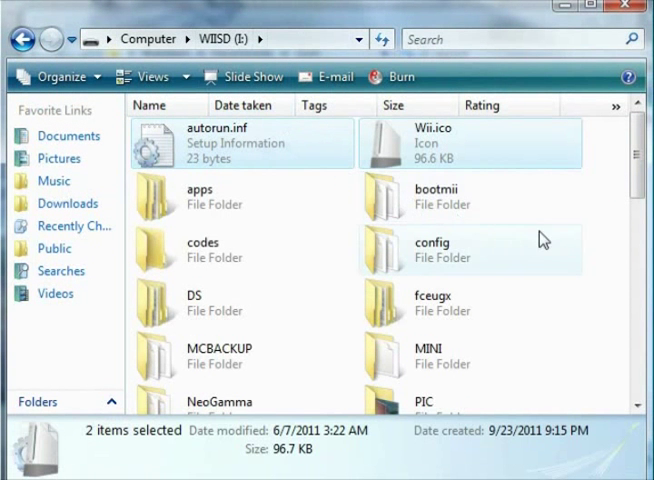
right_click(228, 155)
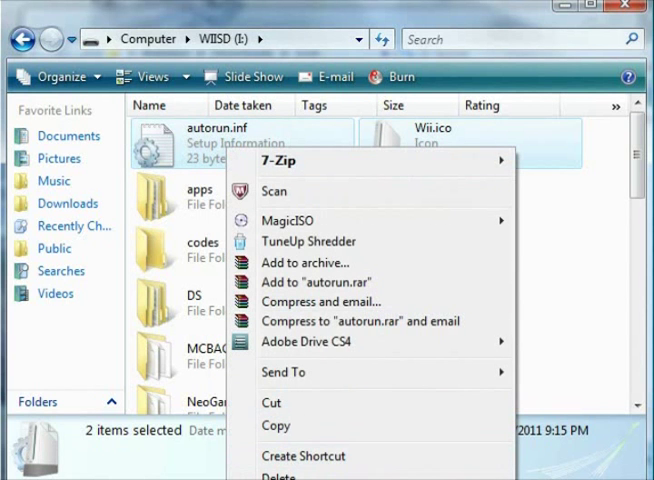
click(290, 470)
drag(330, 160, 275, 38)
click(275, 293)
click(380, 455)
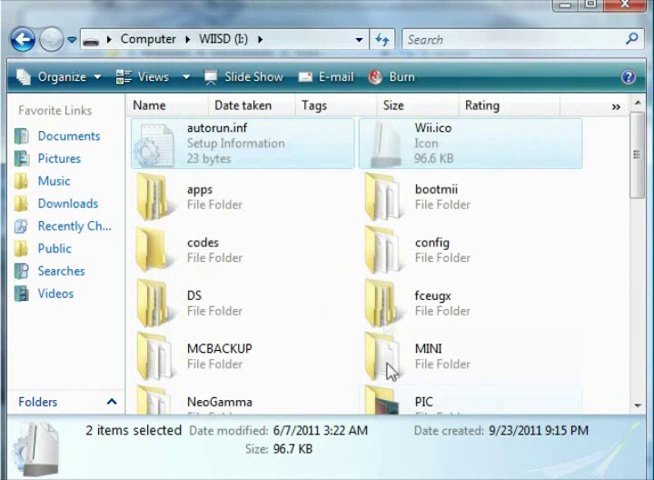
key(F5)
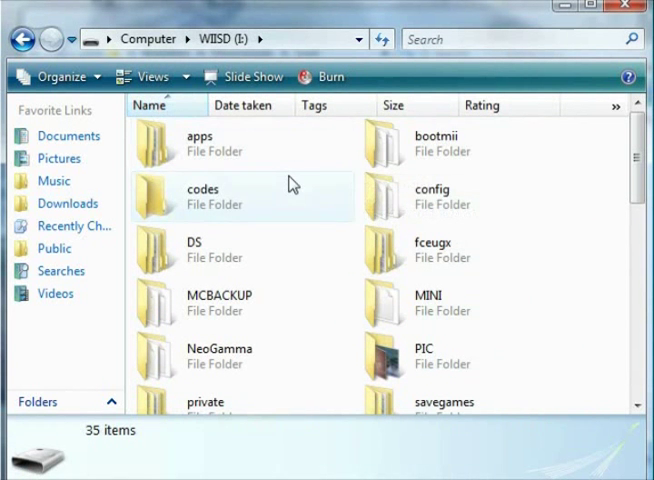
click(148, 39)
Step: Select WIISD (I:) in Computer to confirm it shows the Wii icon
click(408, 333)
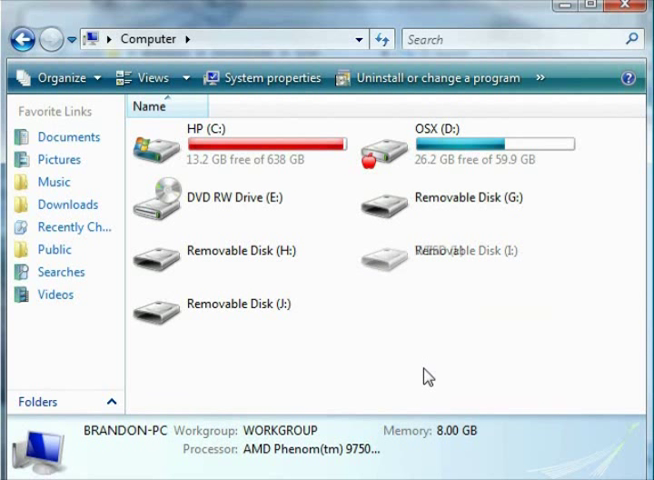
click(395, 268)
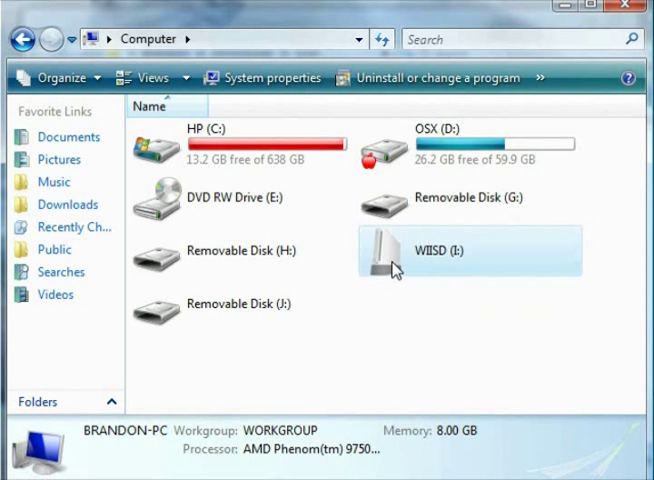